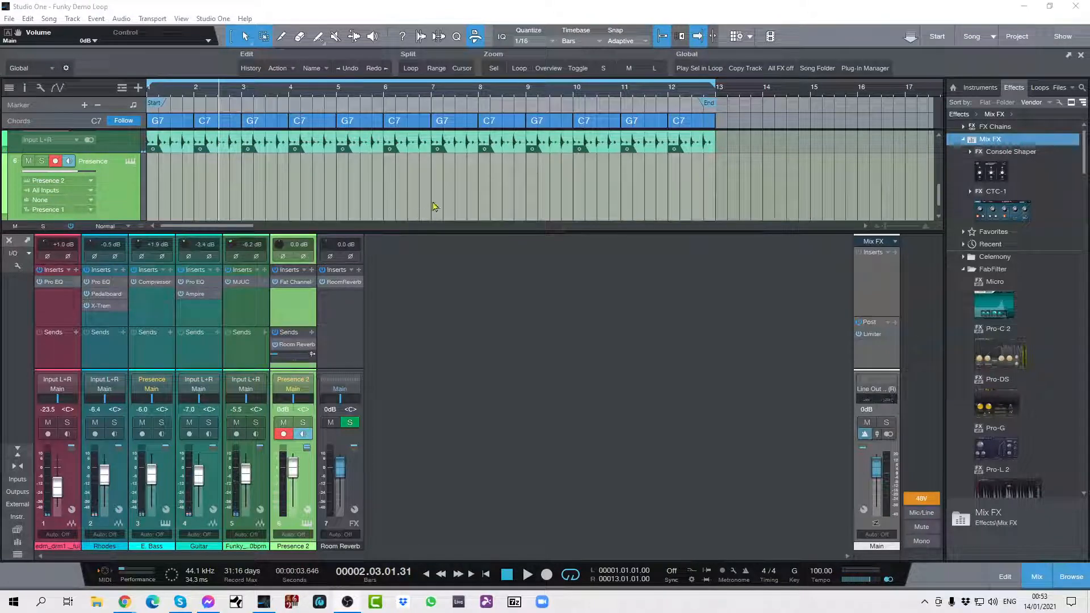
Step: Hide the mixer console so the full arrangement shows, and select the Guitar track
key(F3)
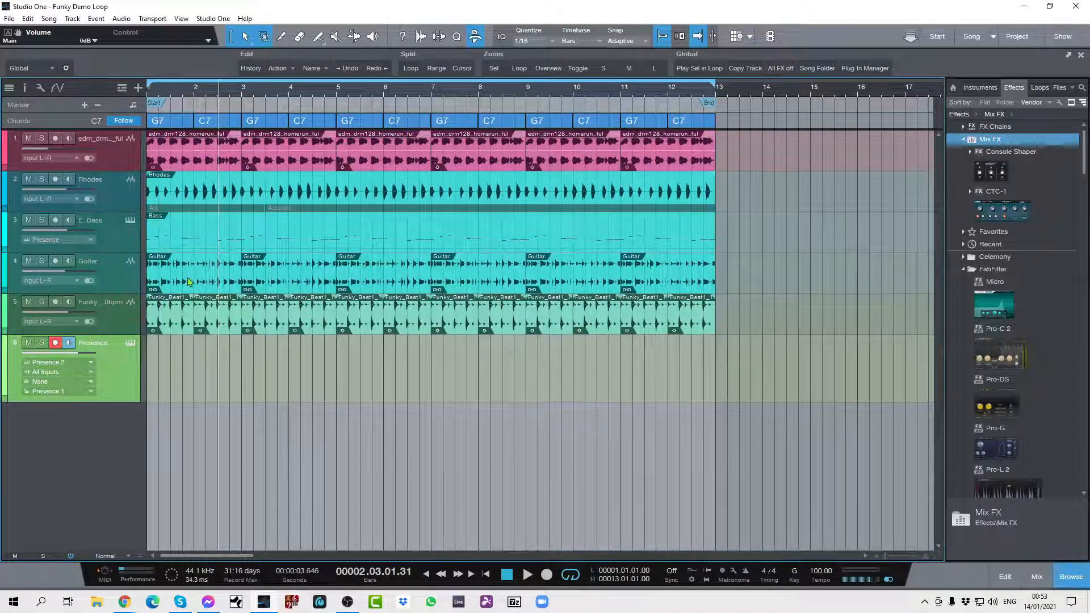
click(110, 279)
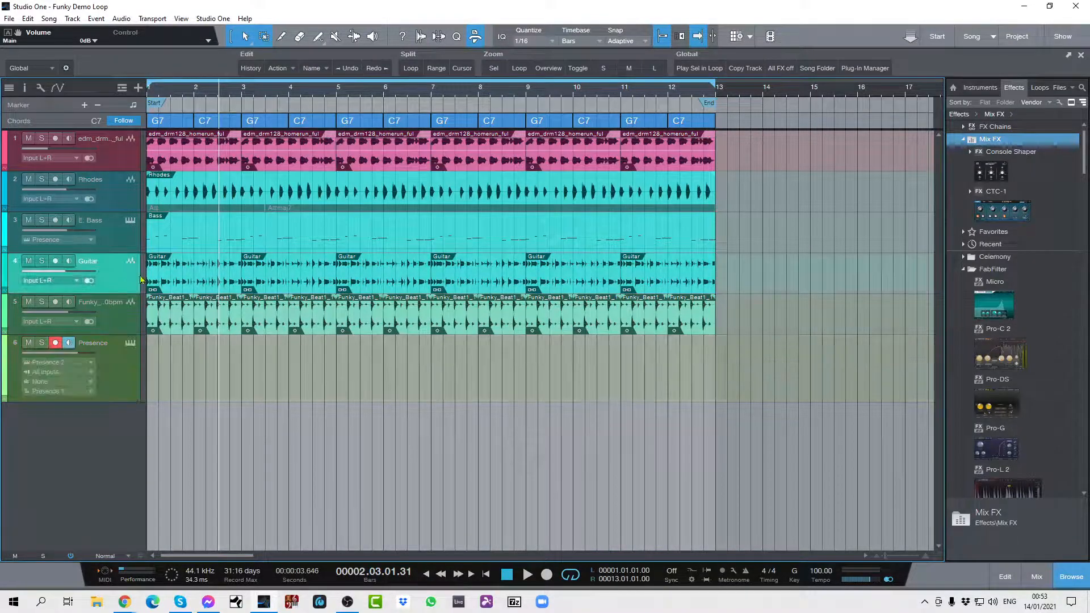
click(740, 271)
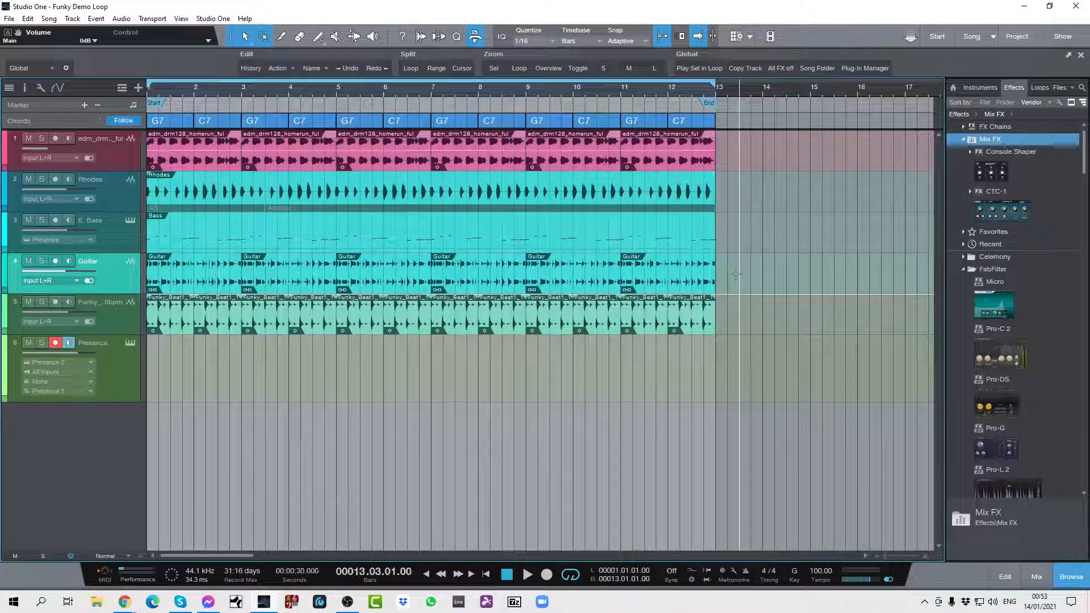
Step: Show the song's Pool in the browser and look at the slices inside the 13 Rise G straight audio loop
click(1072, 93)
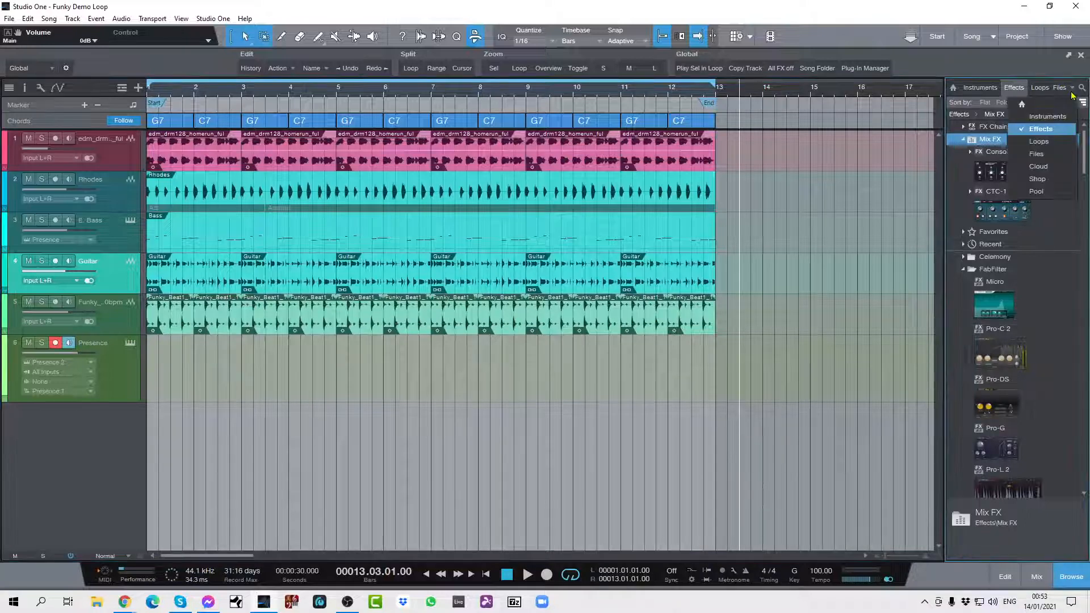
click(1036, 191)
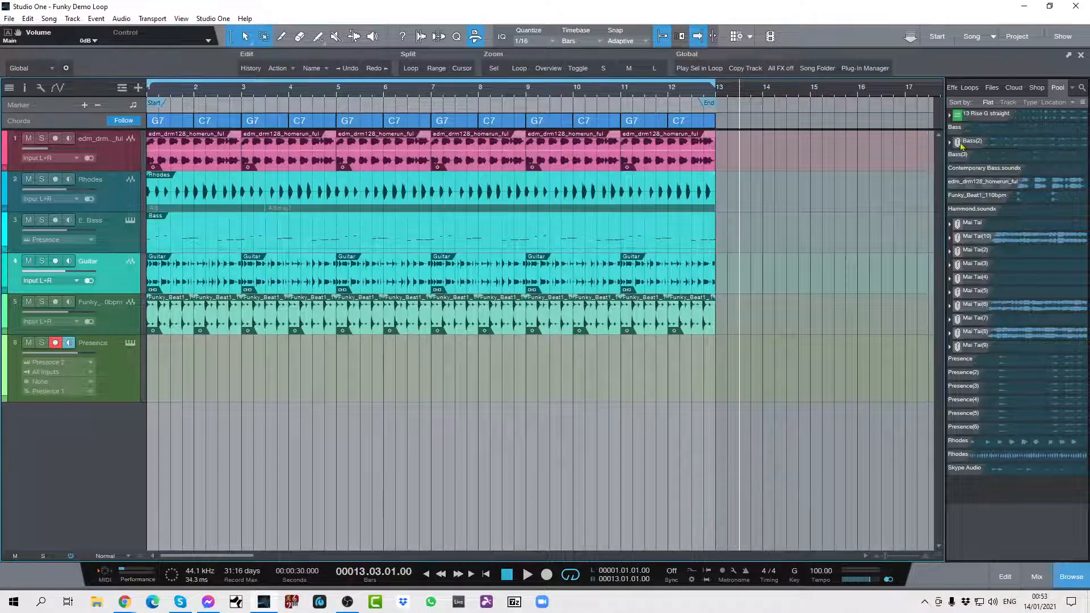
click(950, 116)
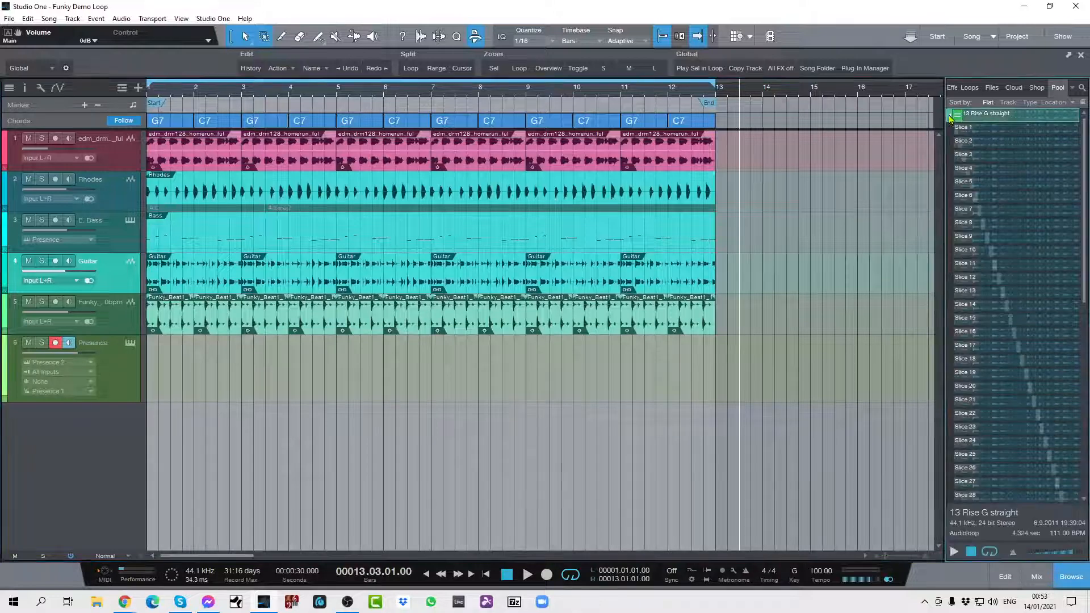
click(951, 116)
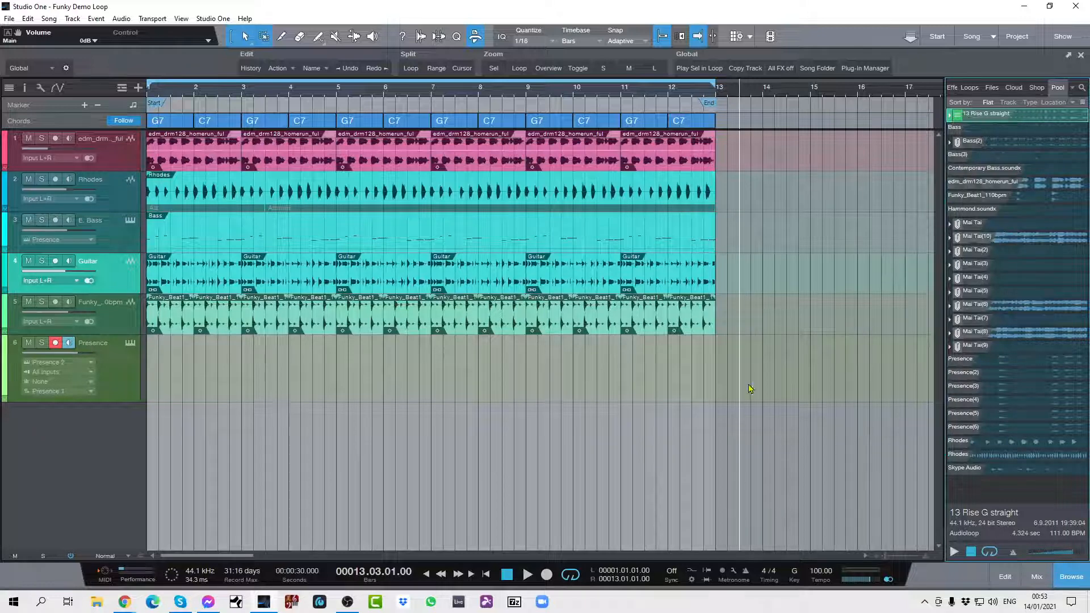
Step: Bounce all the events on the Guitar track into one continuous audio event
click(513, 438)
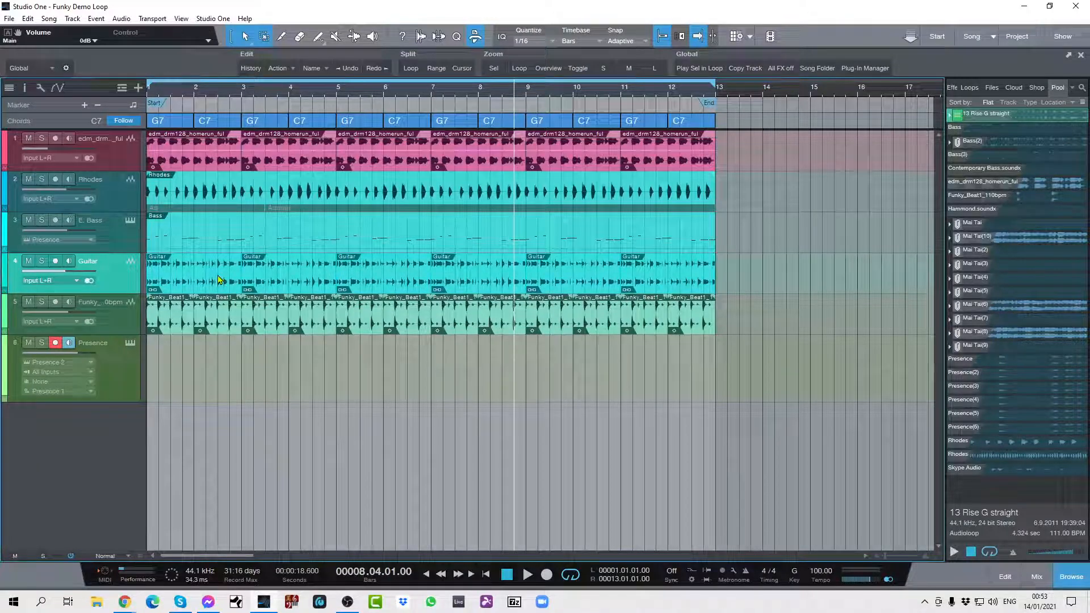
key(ctrl+b)
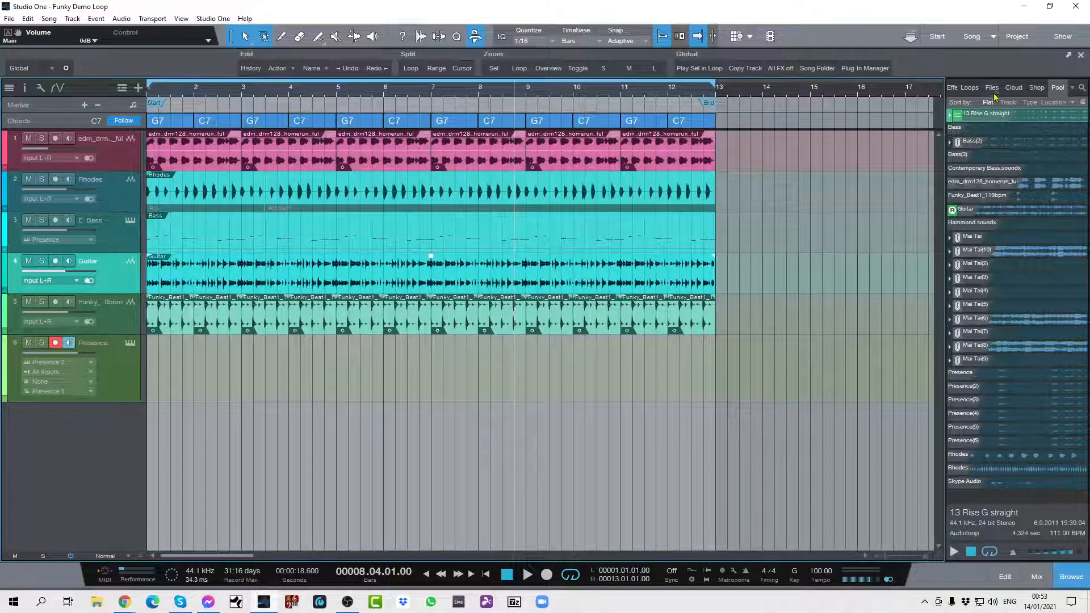
Step: Return the browser to the Pool and select the newly bounced Guitar audio file
click(1037, 88)
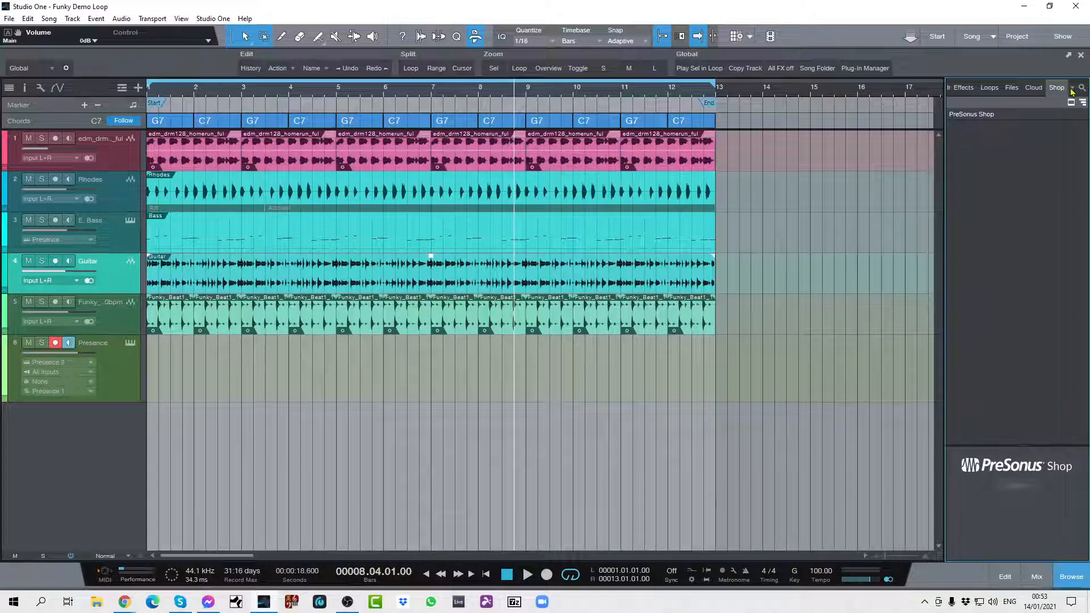
click(1073, 88)
click(1034, 193)
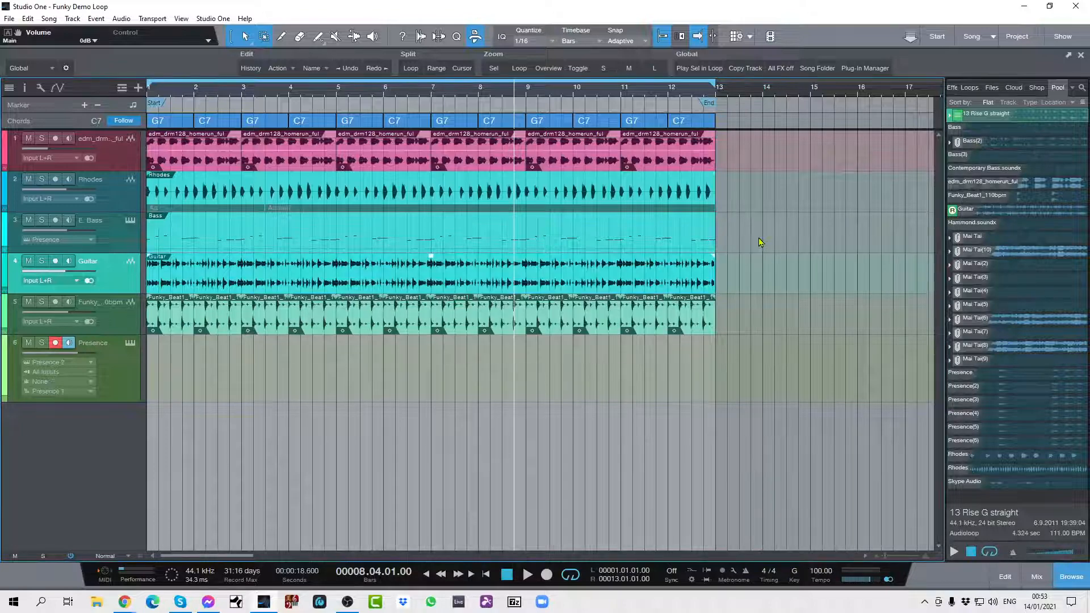
click(948, 117)
click(949, 116)
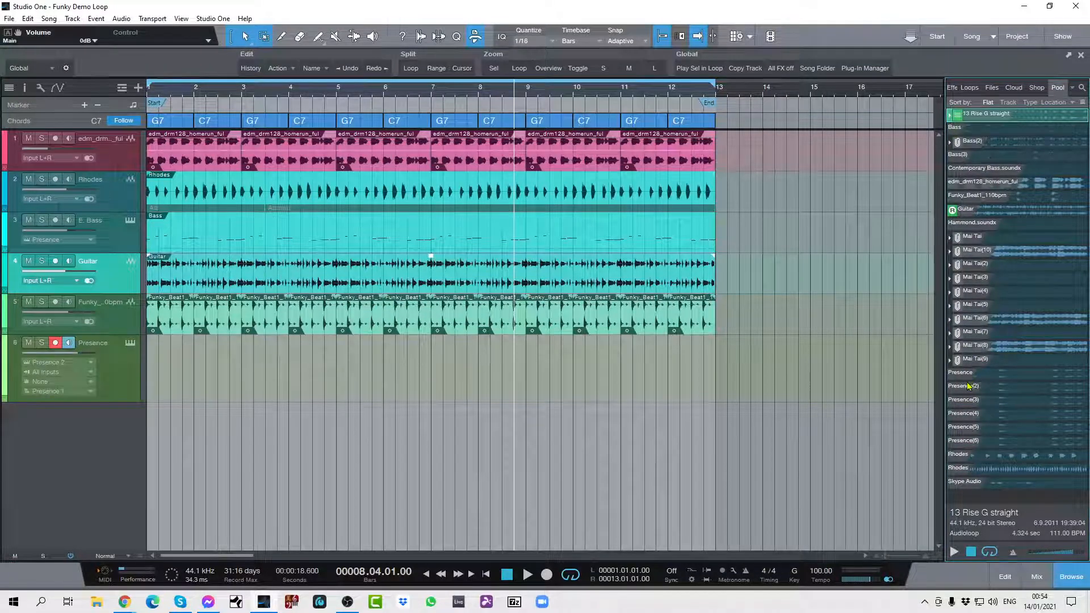
click(1001, 212)
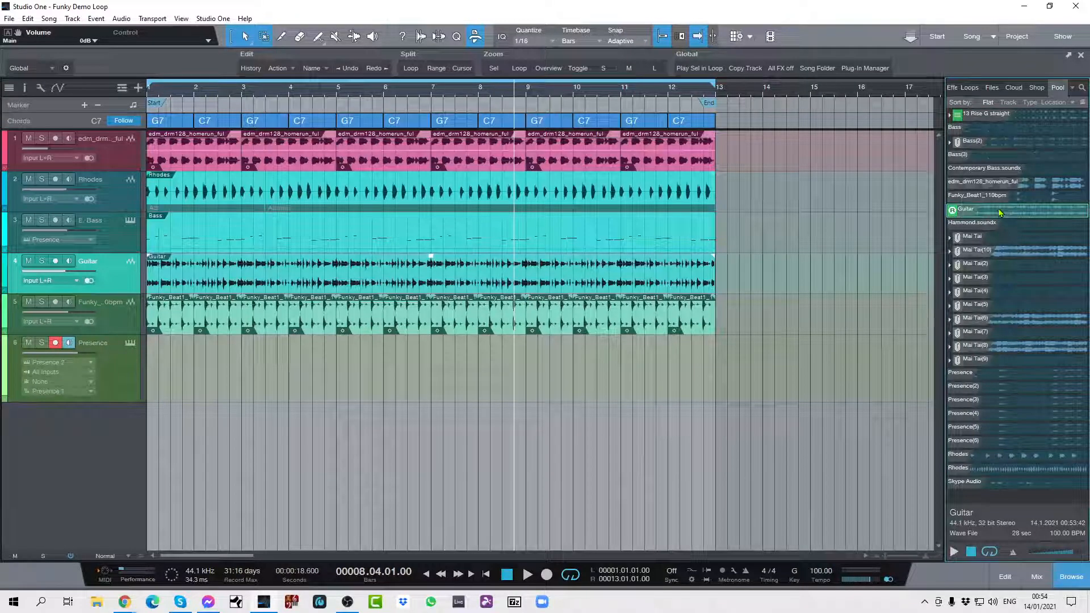
Step: View the conversion format options and other file commands for the Guitar file in the Pool without applying any
right_click(1001, 212)
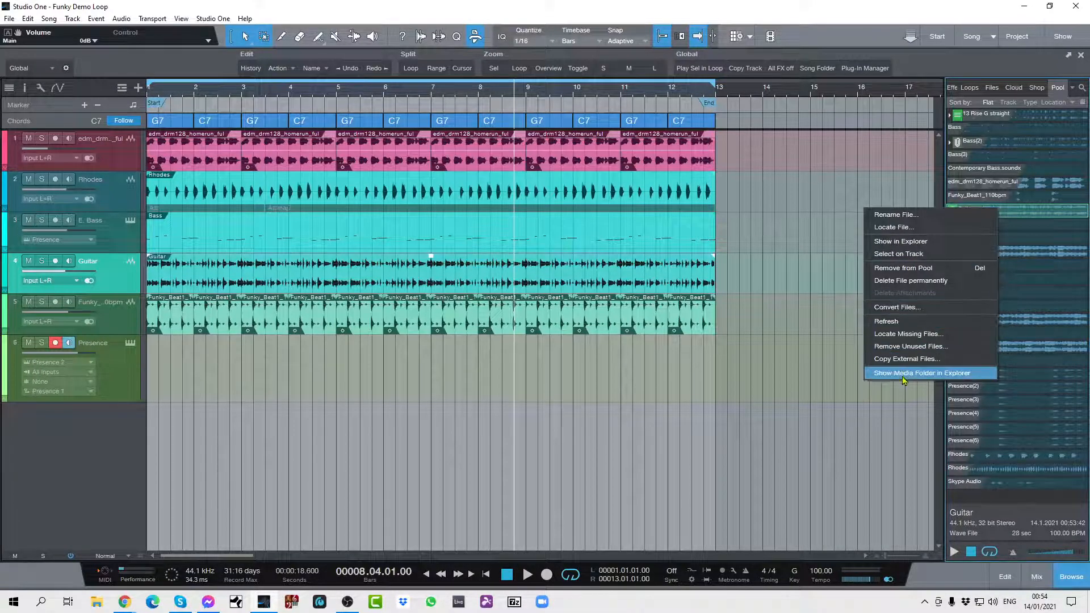
click(905, 310)
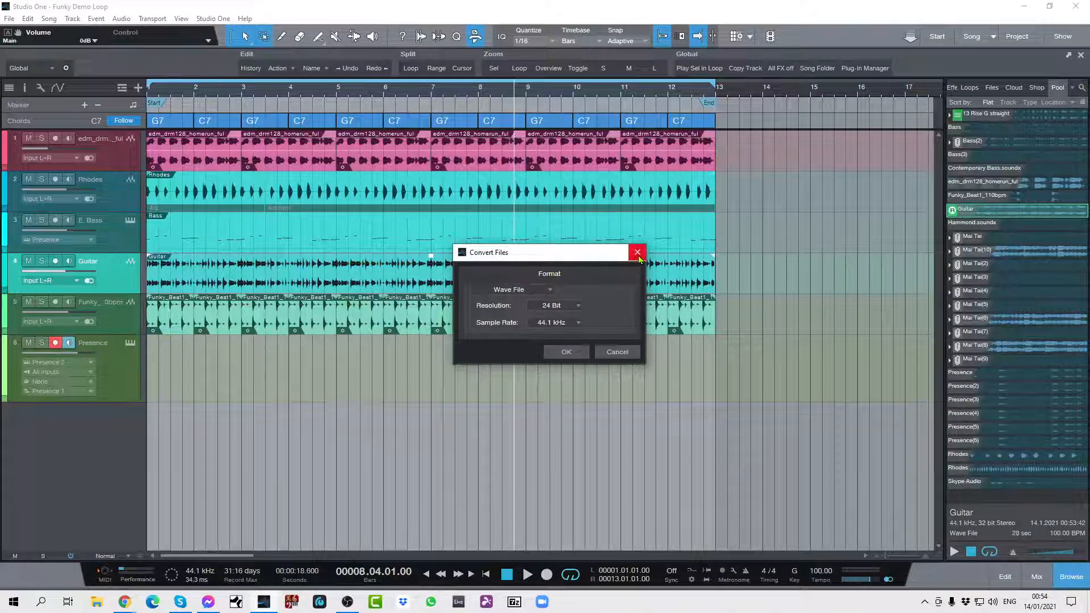
click(638, 254)
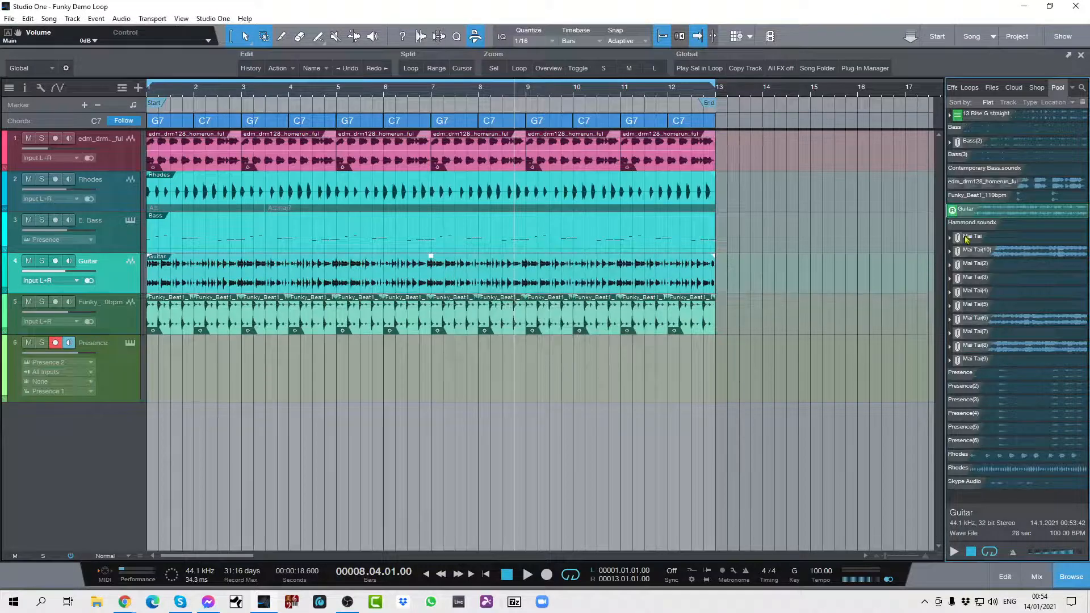
right_click(983, 210)
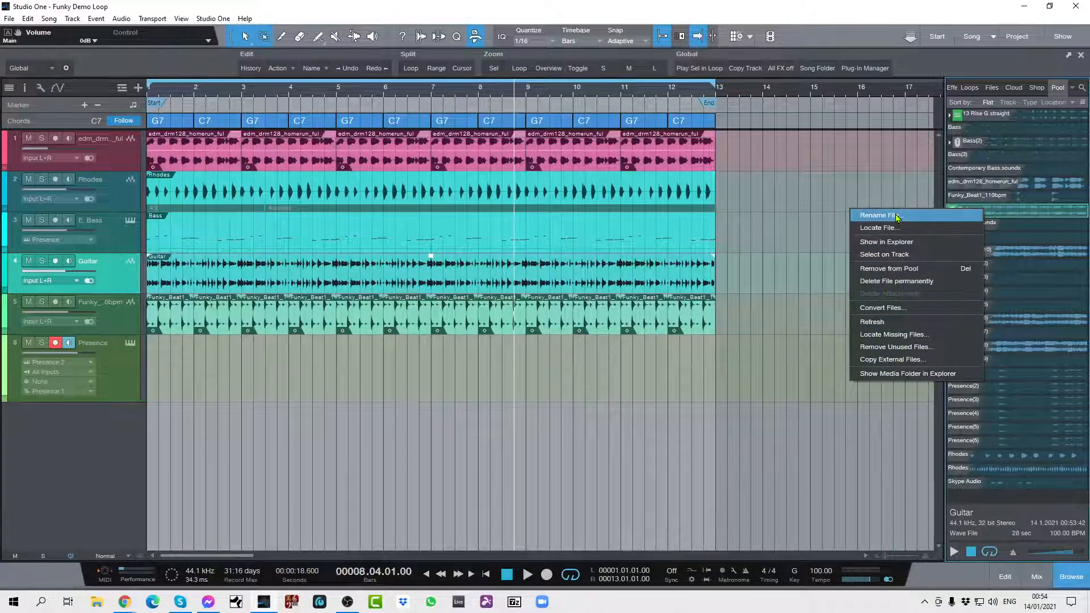
click(776, 501)
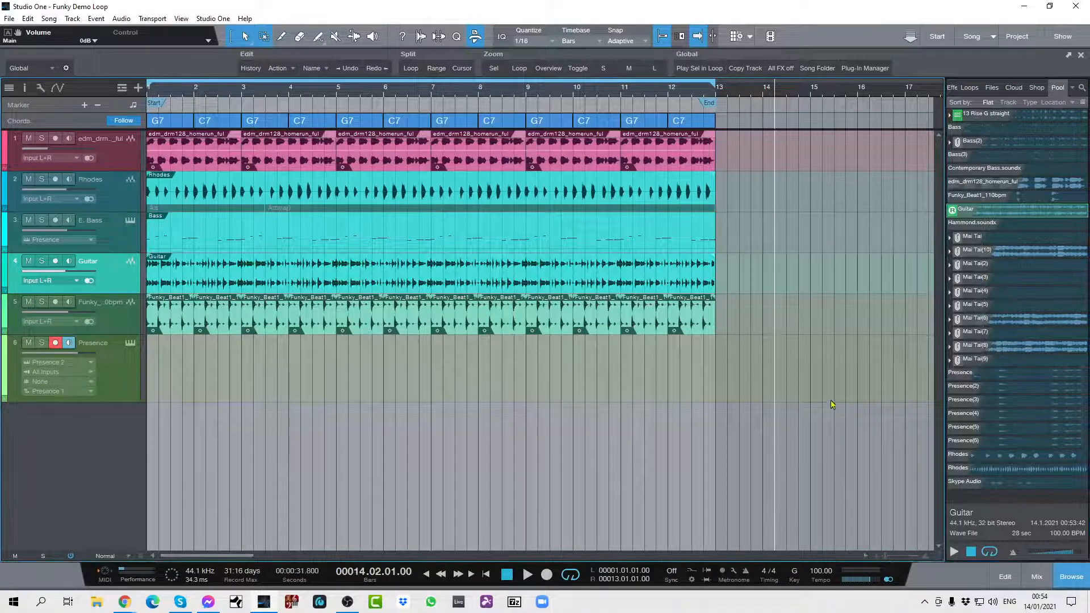
Step: Examine the general event and audio operations available for the bounced Guitar event in the arrangement
right_click(389, 282)
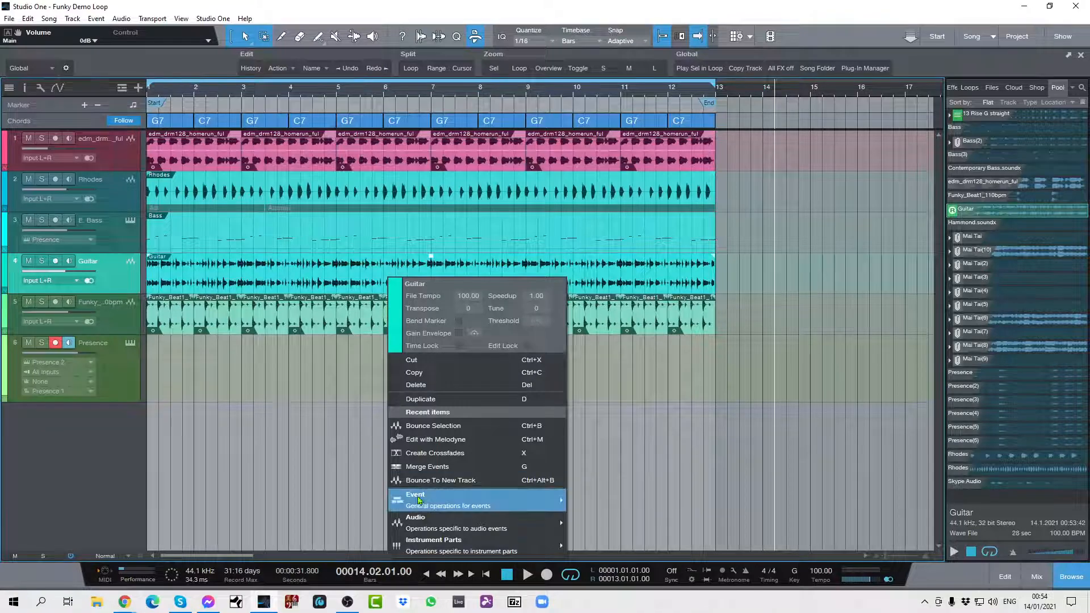
mouse_move(440, 503)
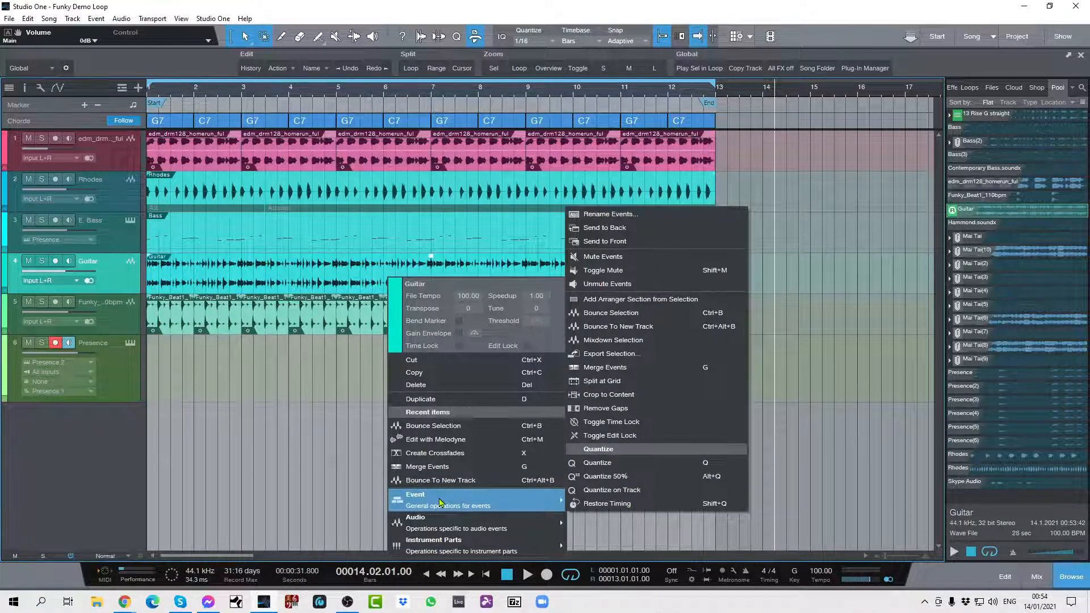
mouse_move(455, 523)
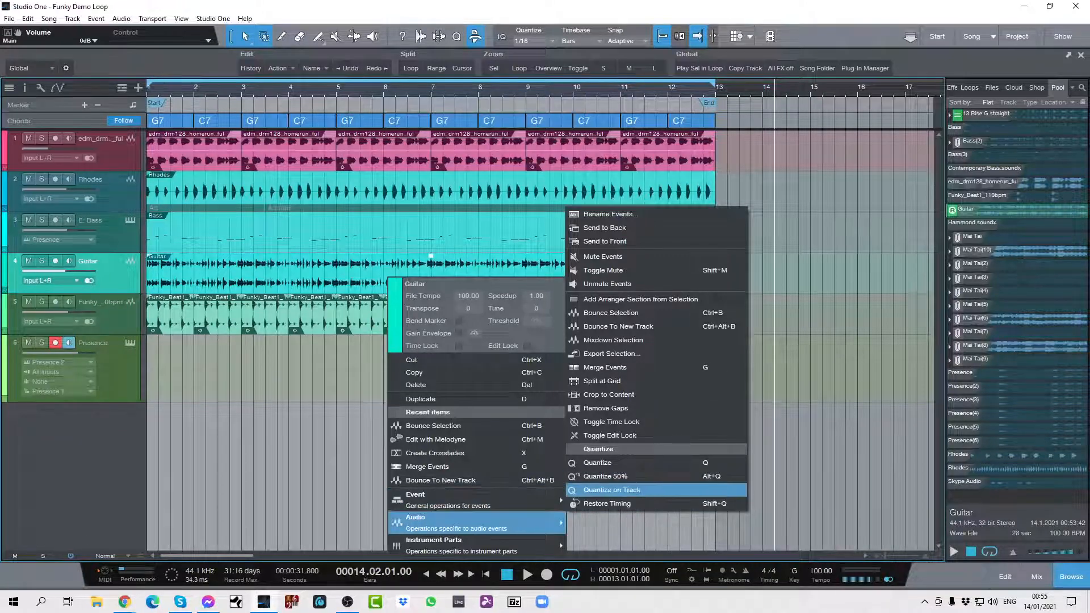
key(alt+Tab)
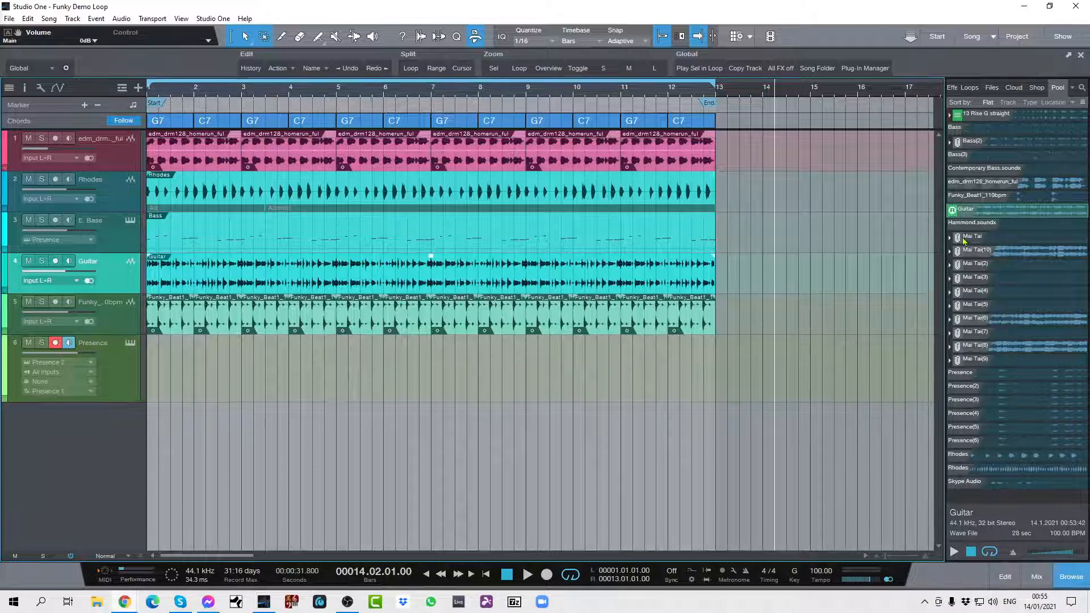
Step: Switch the browser from the Pool to the computer's files and collapse the Dropbox folder
right_click(971, 212)
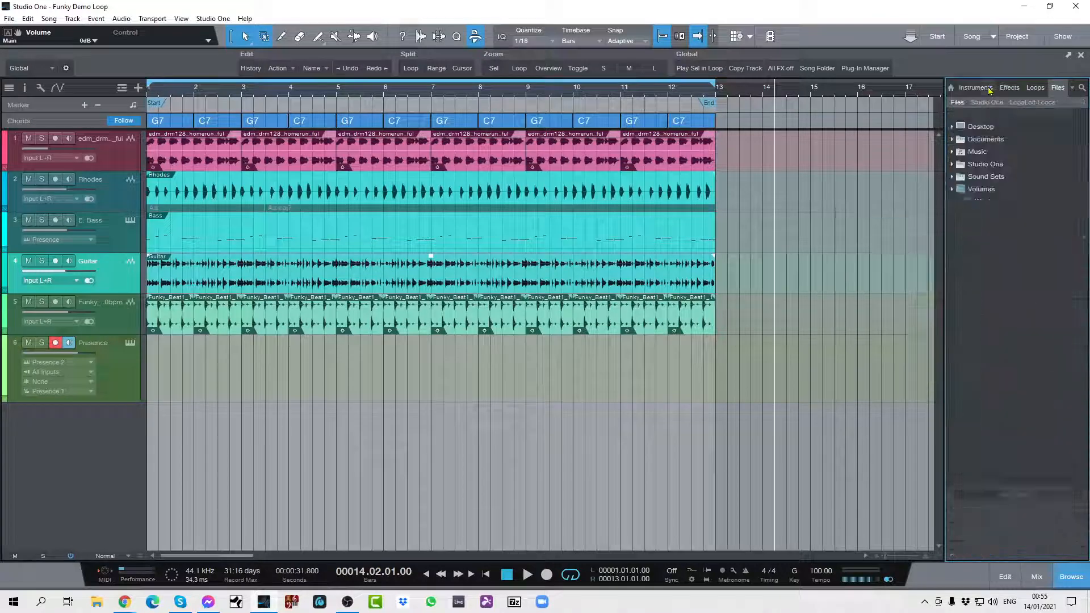
click(991, 89)
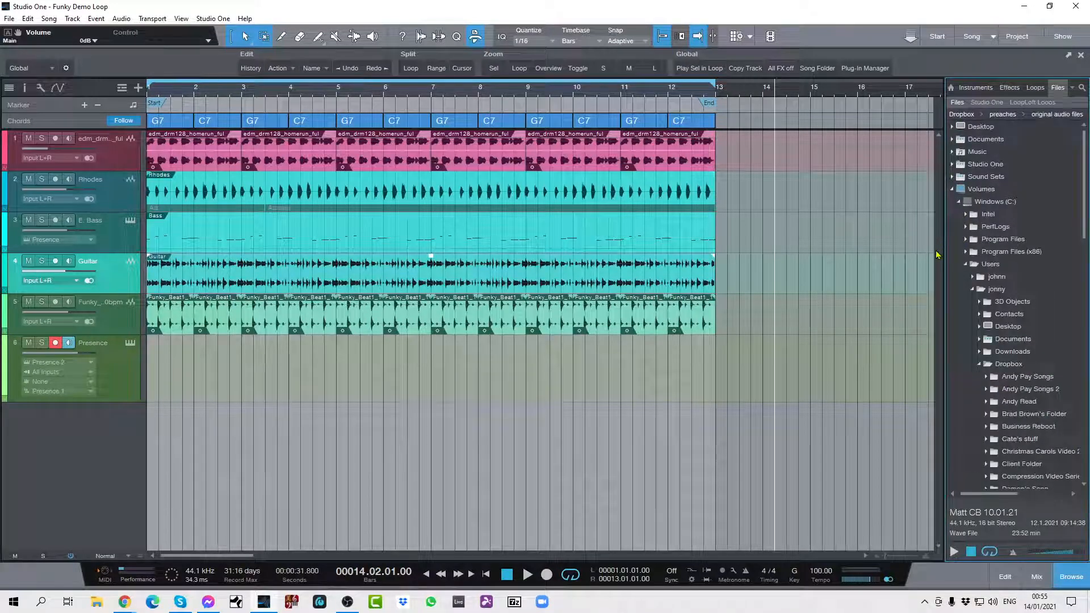
scroll(954, 262, down, 5)
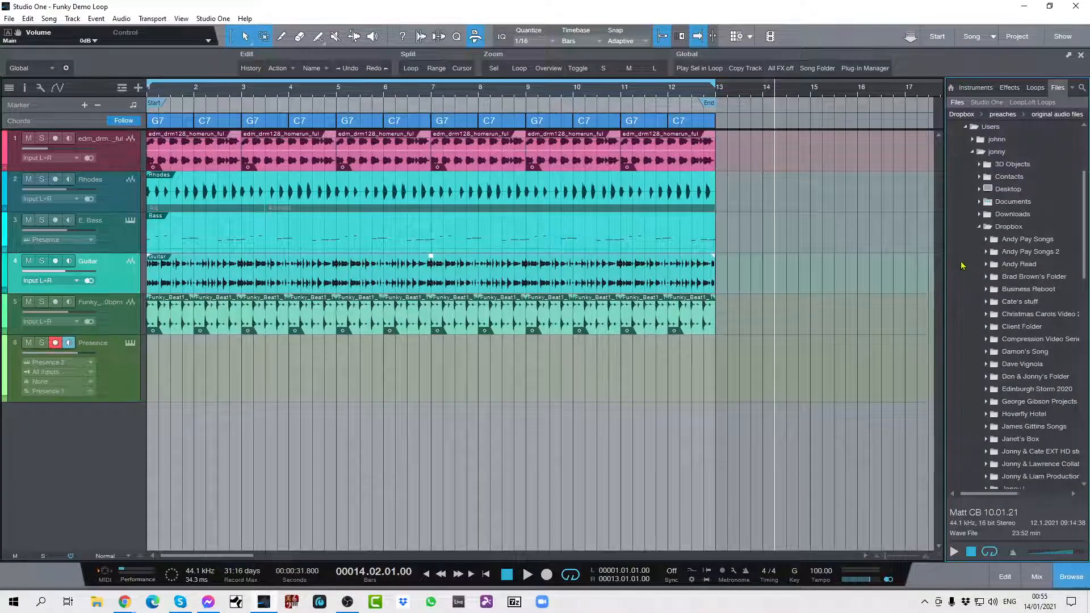
click(979, 226)
scroll(965, 273, up, 5)
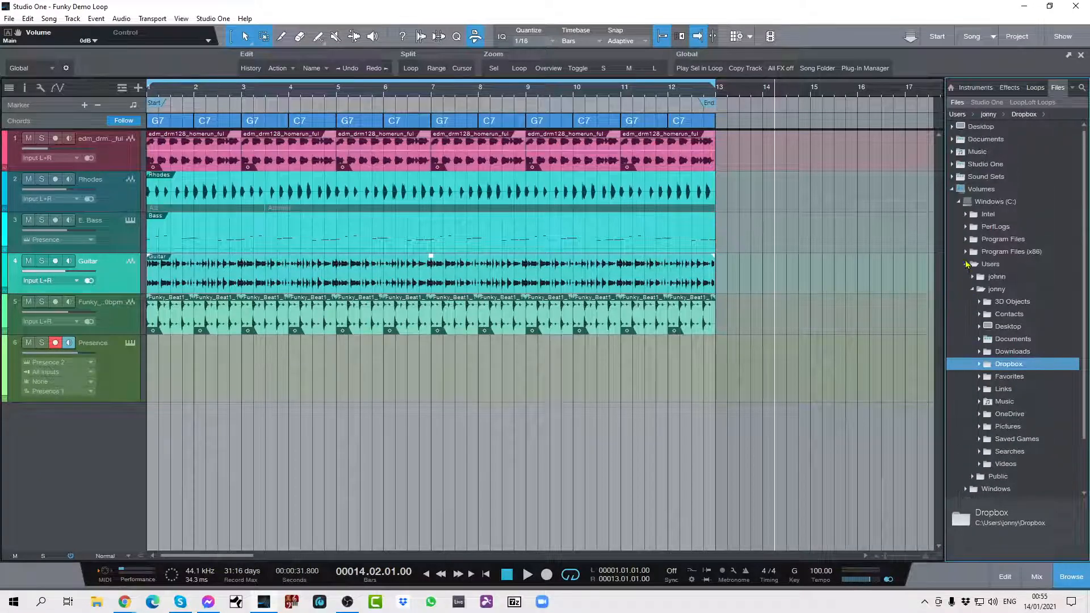
Step: Collapse the Windows (C:) drive in the file browser and expand the Songs folder inside Songs on the M.2 (D:) drive
click(954, 192)
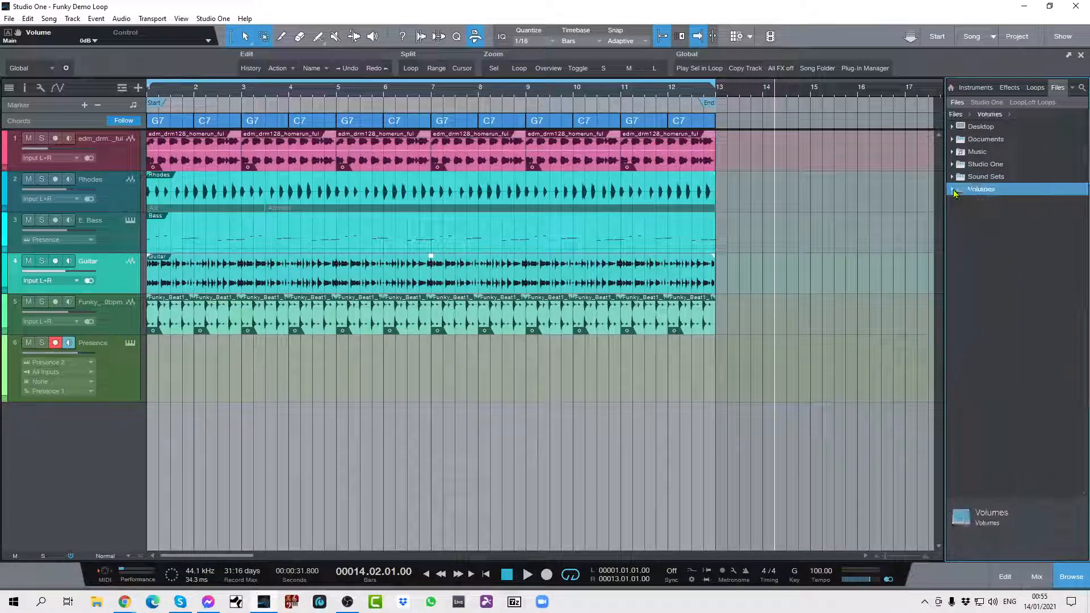
click(954, 192)
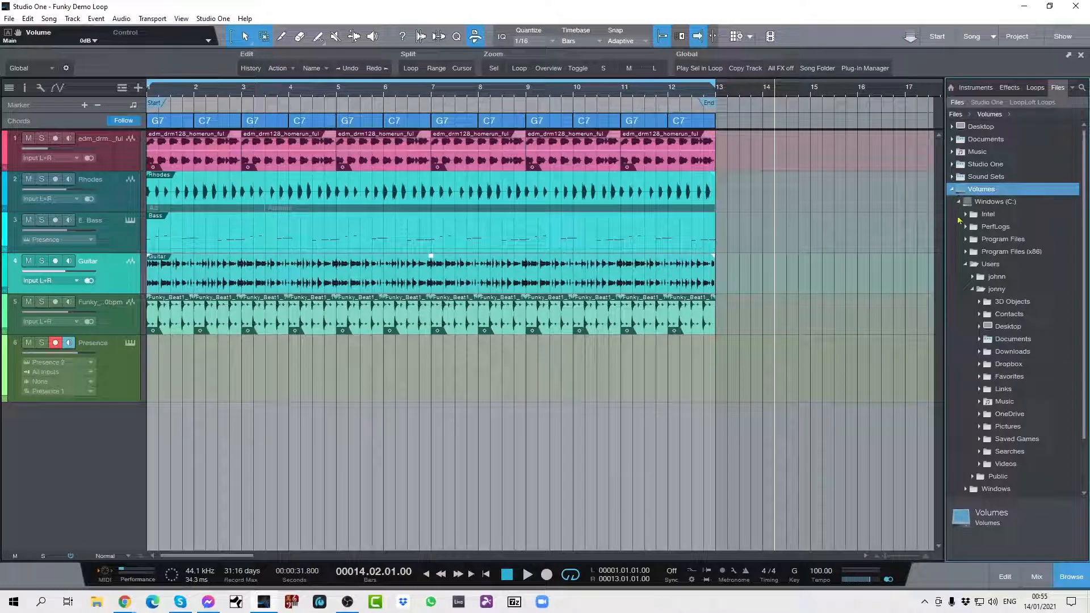
click(958, 203)
click(959, 215)
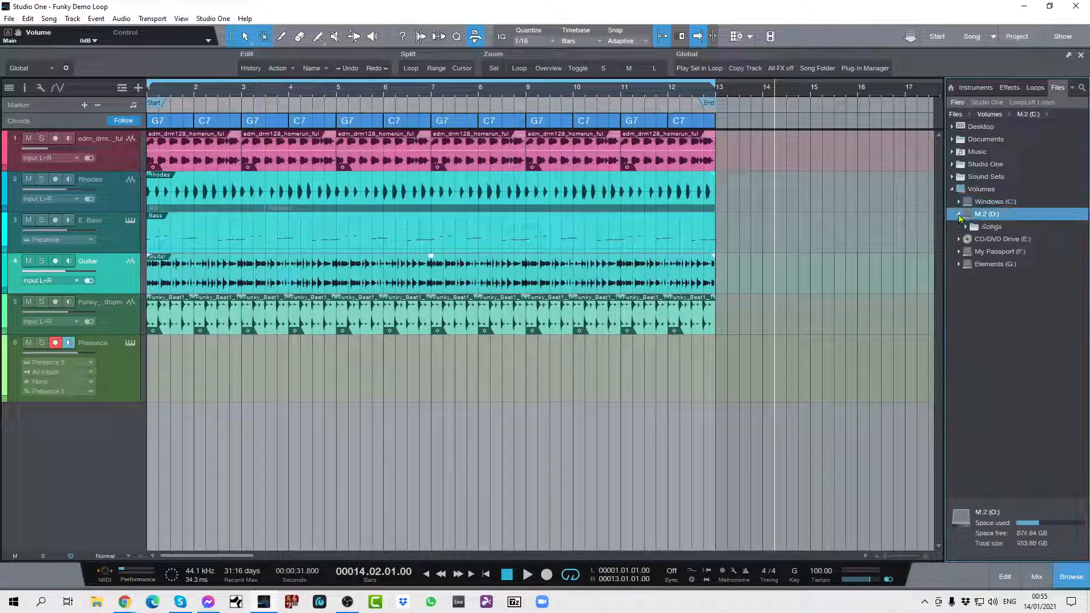
click(966, 228)
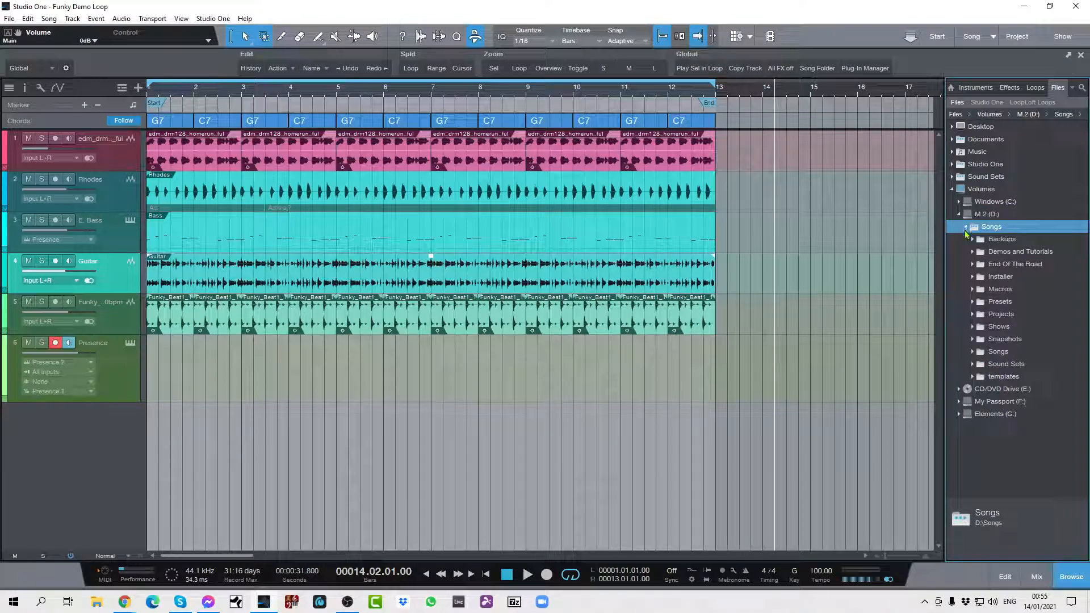
click(971, 354)
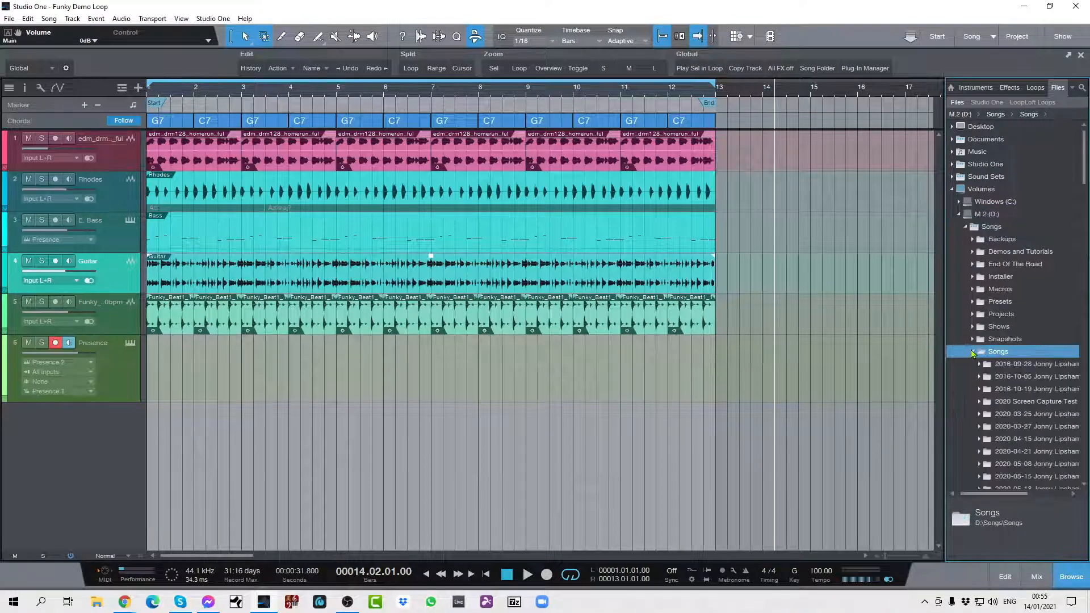
Step: Find the Funky Demo Loop song folder and expand its Bounces folder to show the bounced wave files
scroll(979, 366, down, 3)
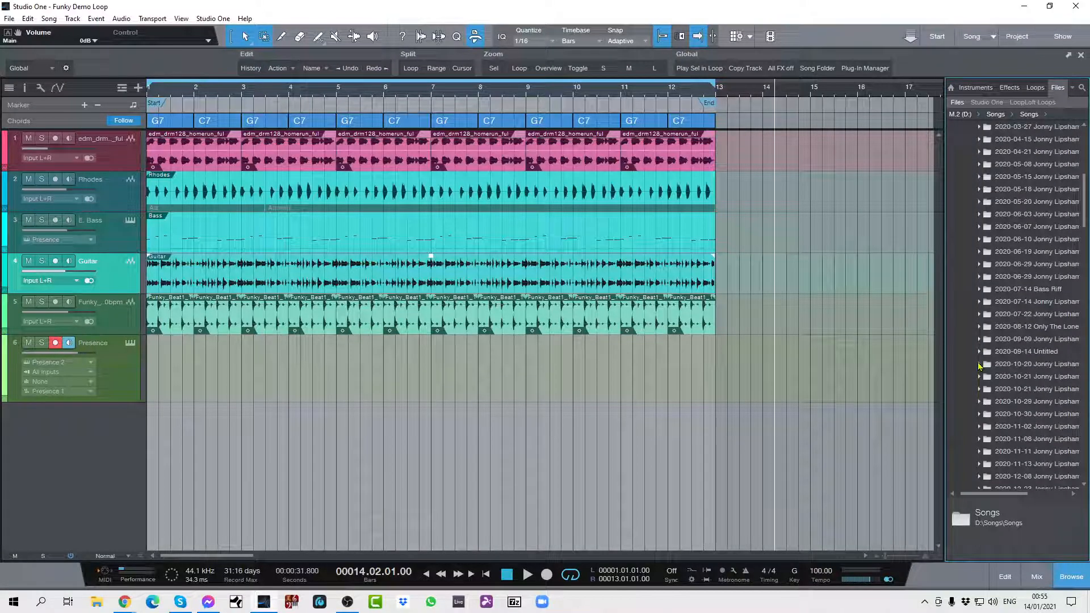
scroll(979, 366, down, 7)
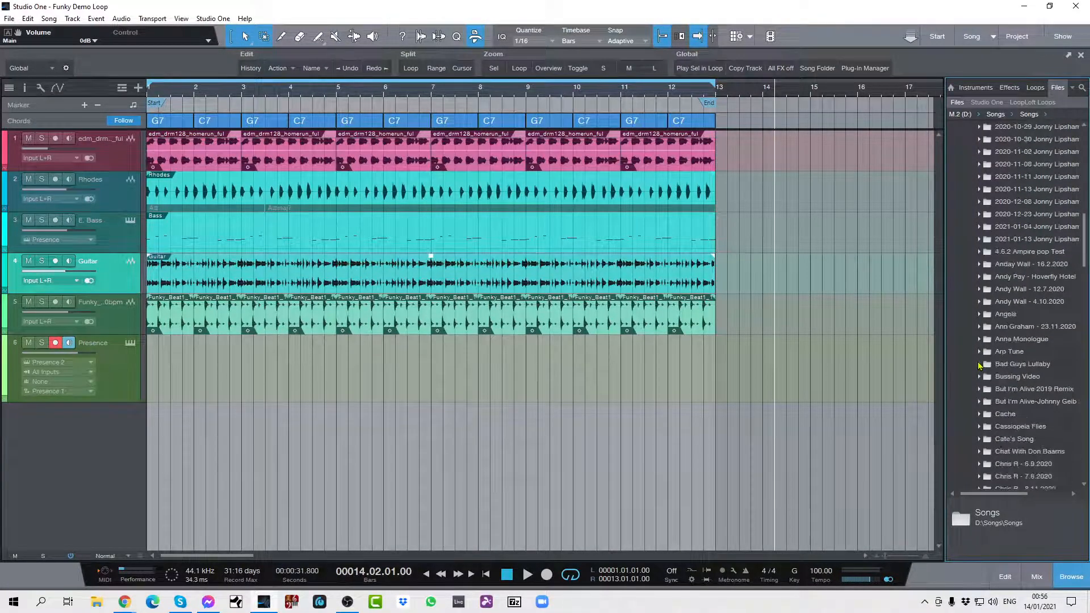
scroll(980, 367, down, 9)
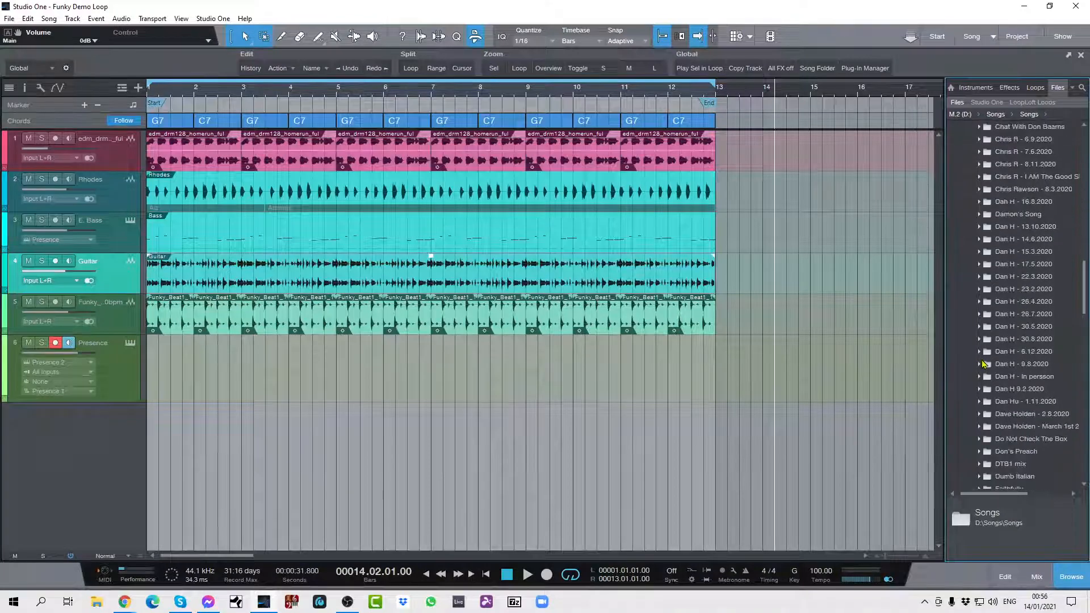
scroll(985, 364, down, 4)
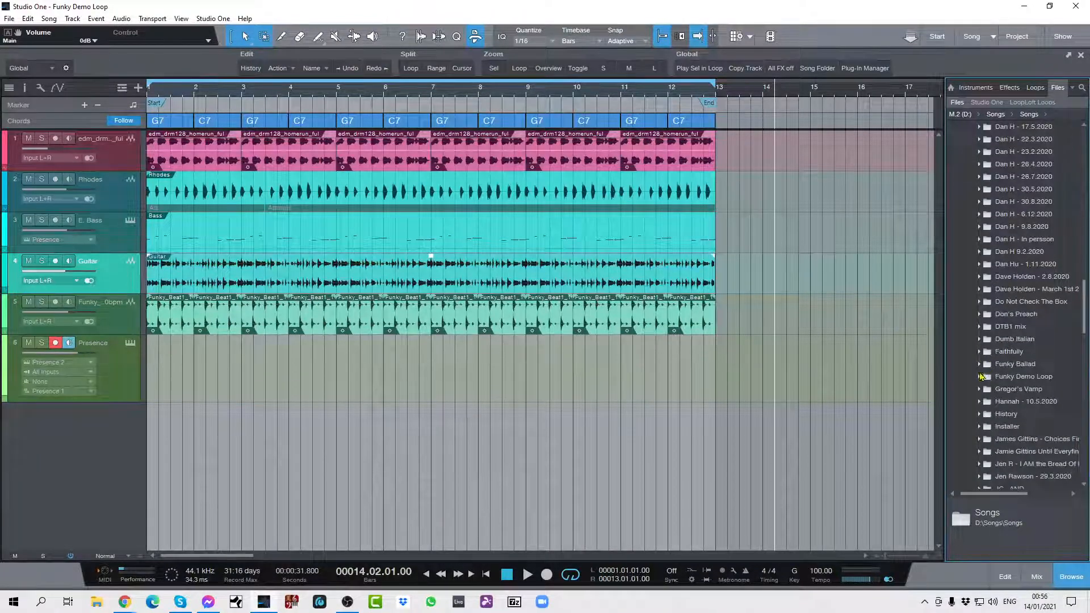
click(980, 377)
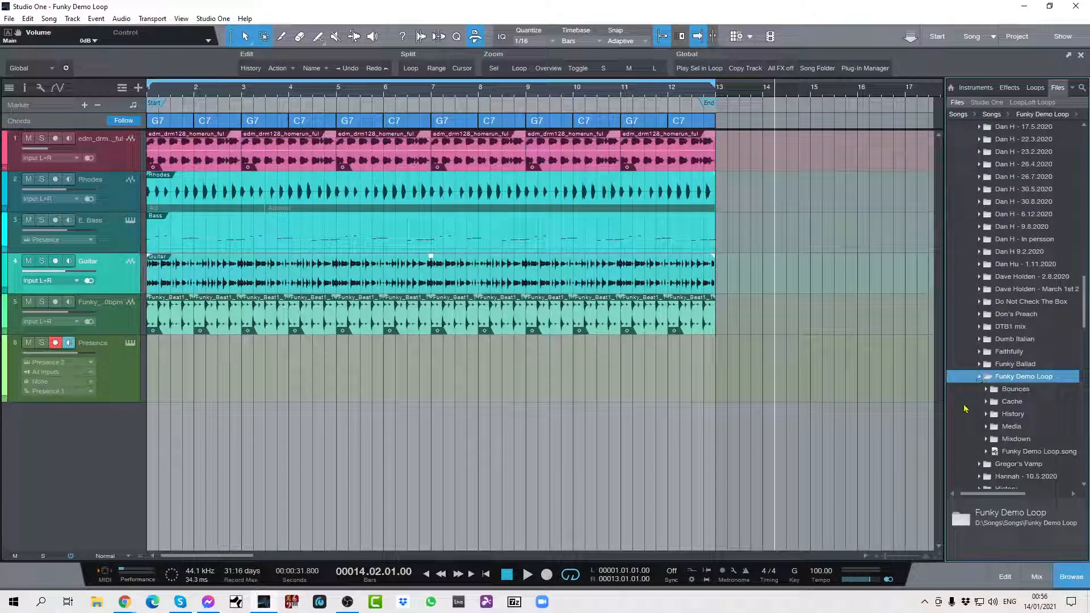
click(987, 390)
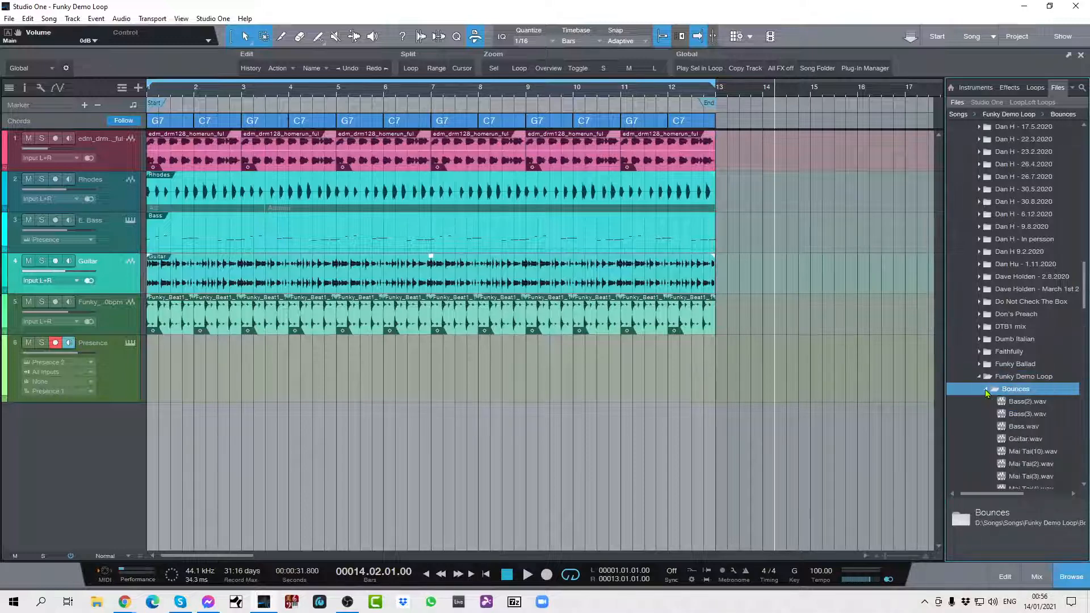
scroll(999, 423, down, 1)
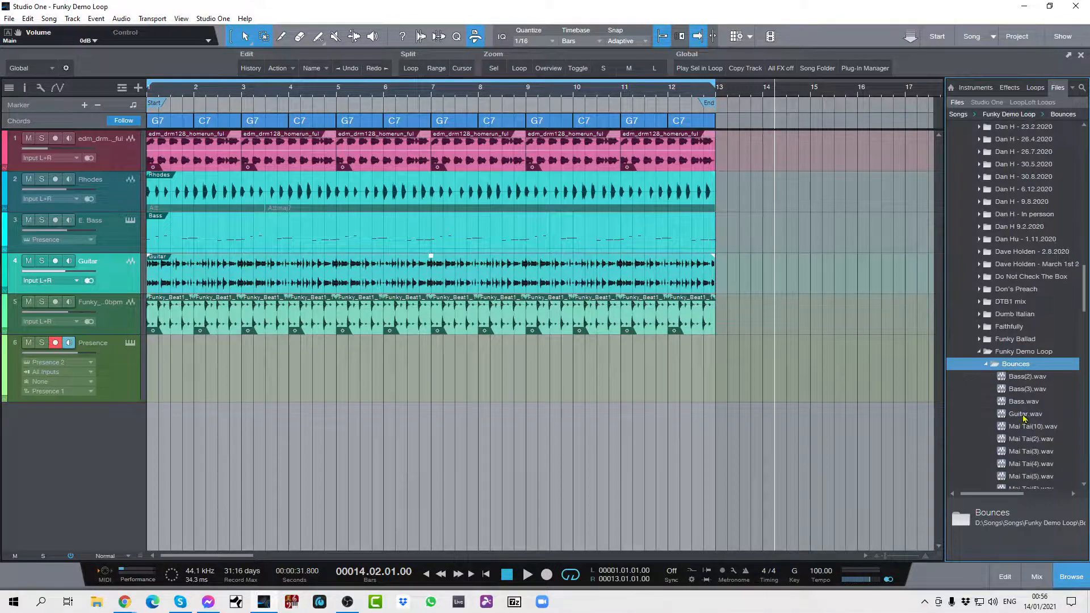
Step: Split the stereo Guitar.wav in the Bounces folder into separate mono files
click(1025, 418)
right_click(991, 418)
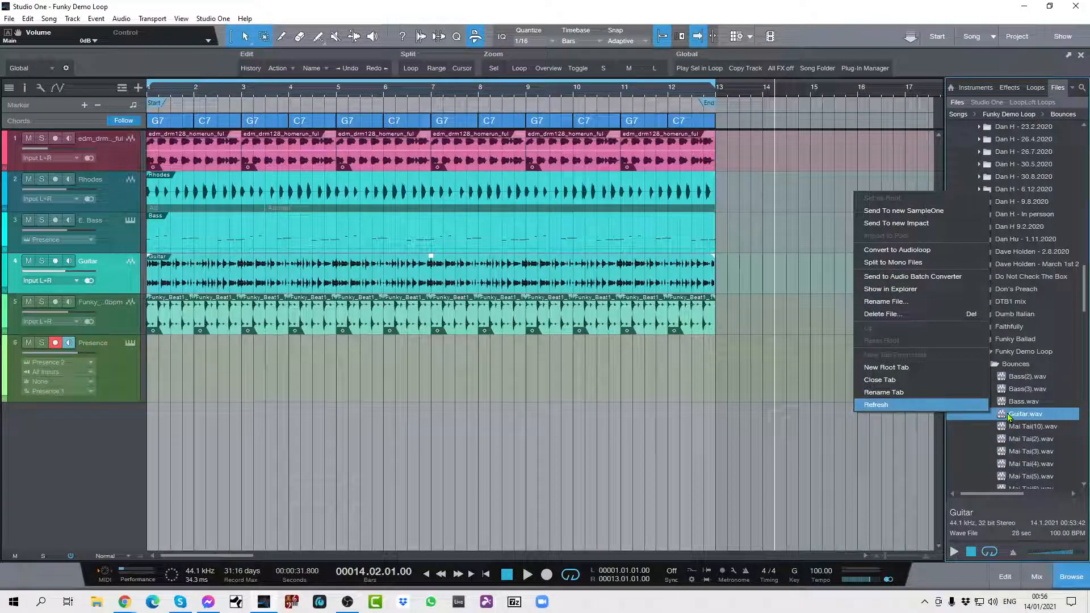
click(878, 448)
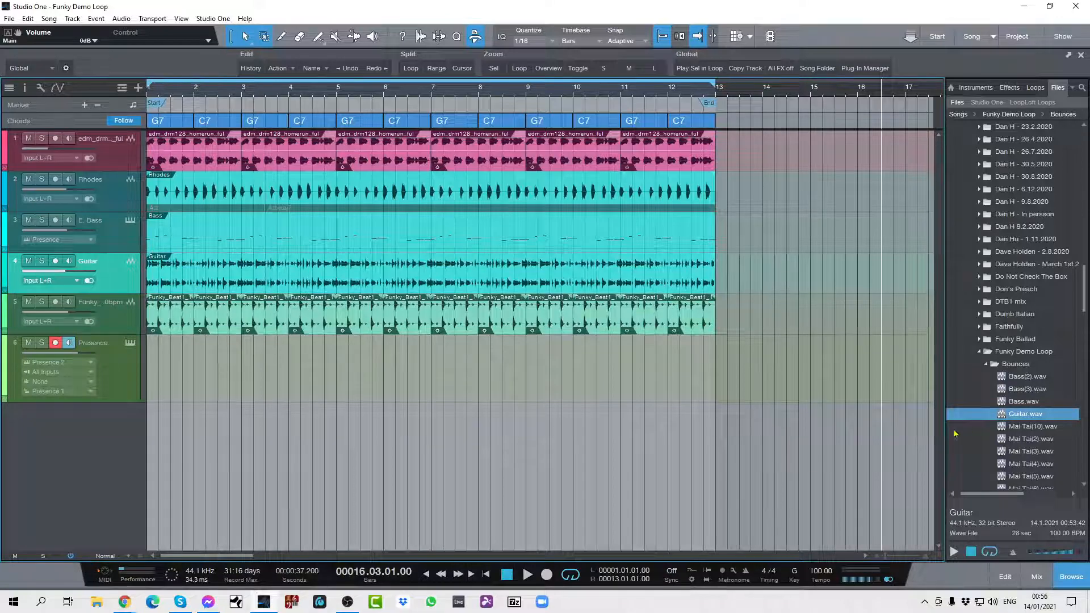
right_click(988, 417)
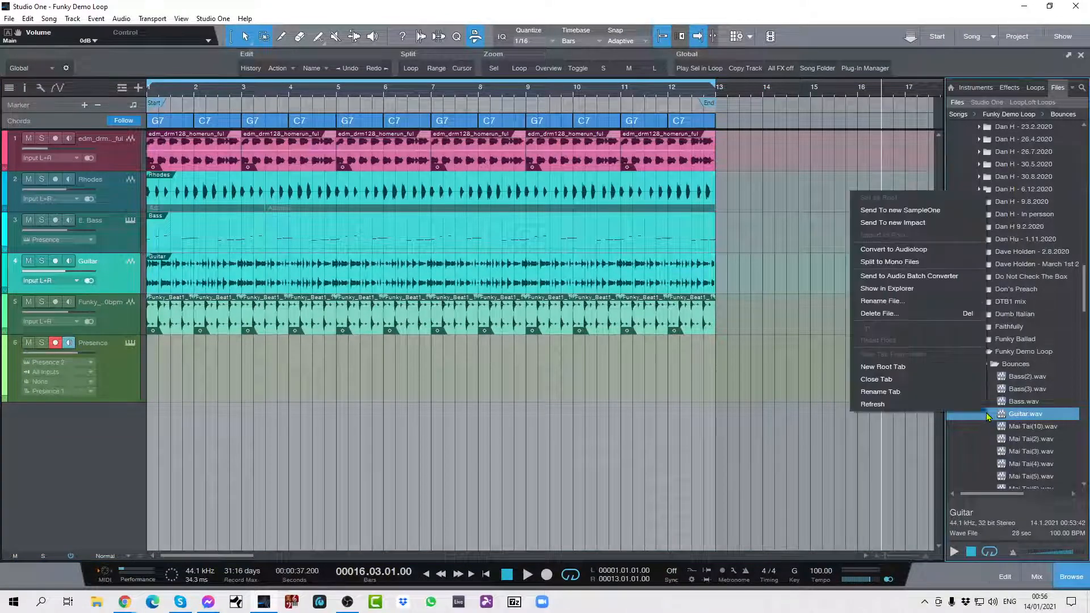
click(878, 263)
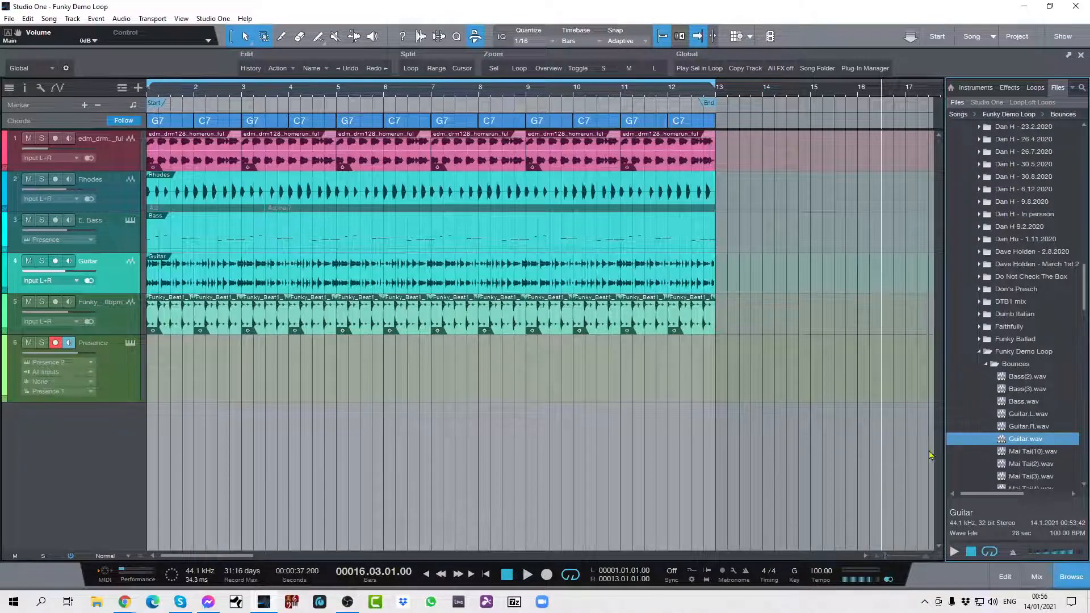
Step: Place Guitar.L.wav and Guitar.R.wav together on new tracks below the Presence track, starting at bar 1
click(1020, 415)
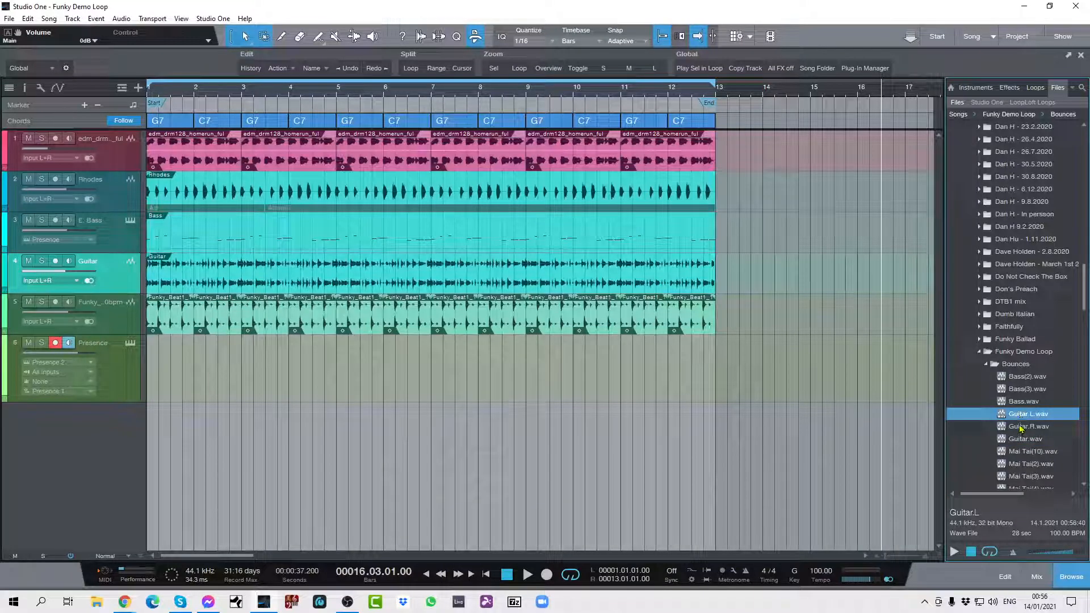
shift+click(1020, 427)
drag(1017, 419, 157, 419)
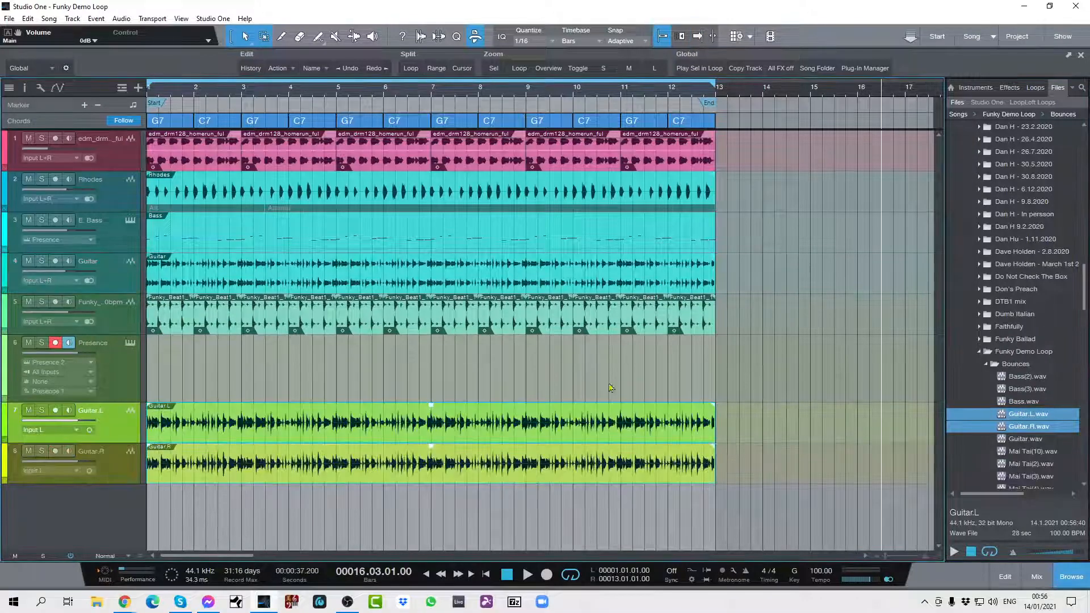